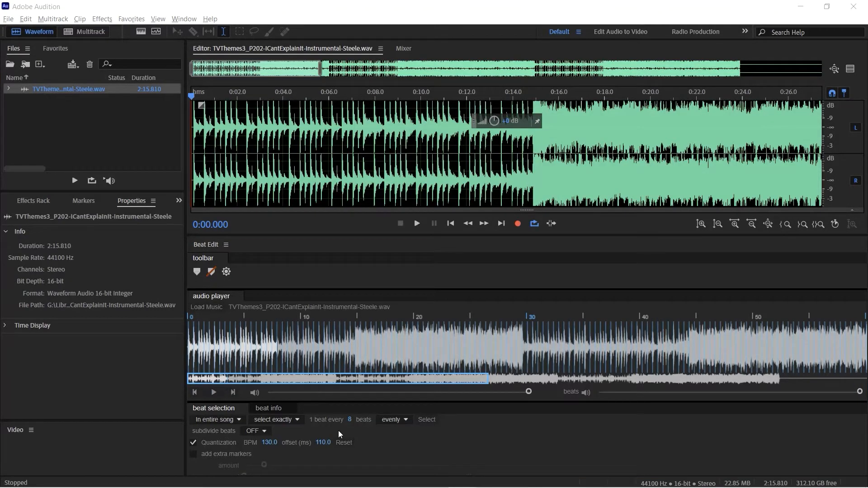
# - Play the song from about 0:14.7, just before the loud section begins
pyautogui.click(529, 94)
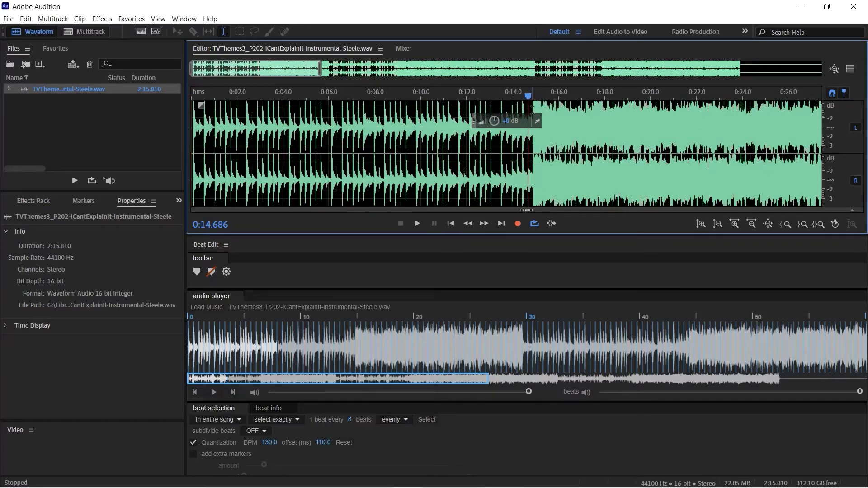
pyautogui.press('space')
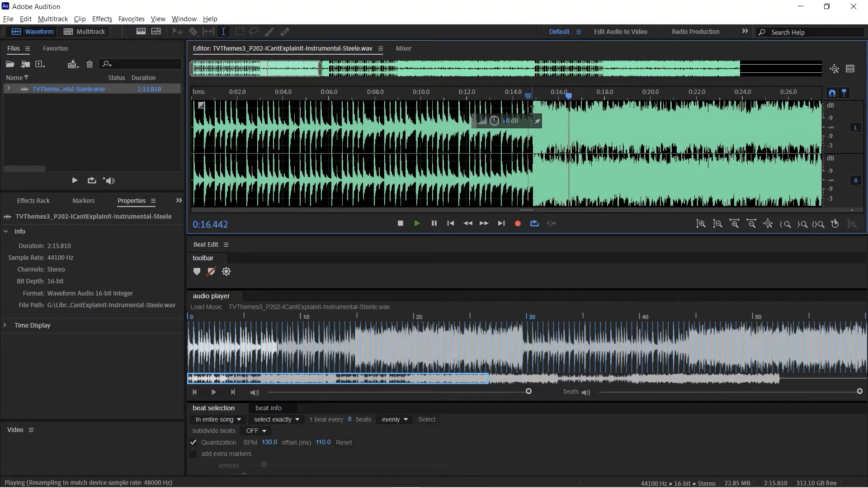
pyautogui.press('space')
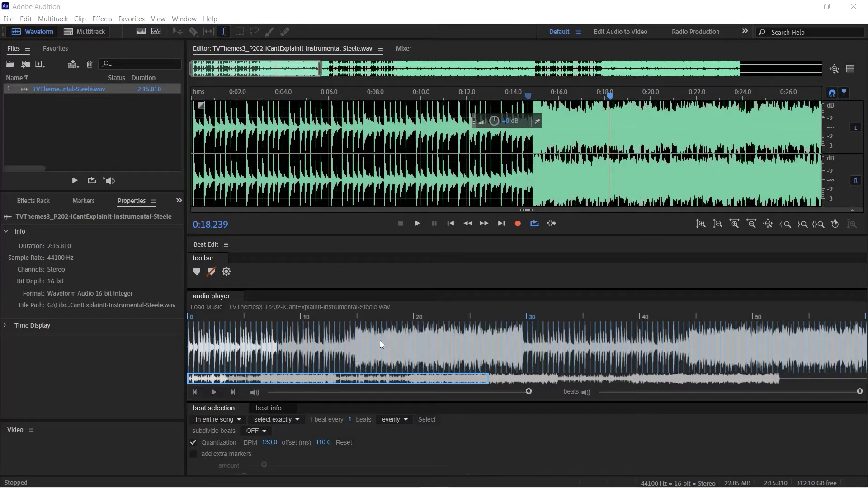
# - Evenly select exactly 1 beat every 8 beats across the entire song and create markers from the selected beats
pyautogui.click(355, 336)
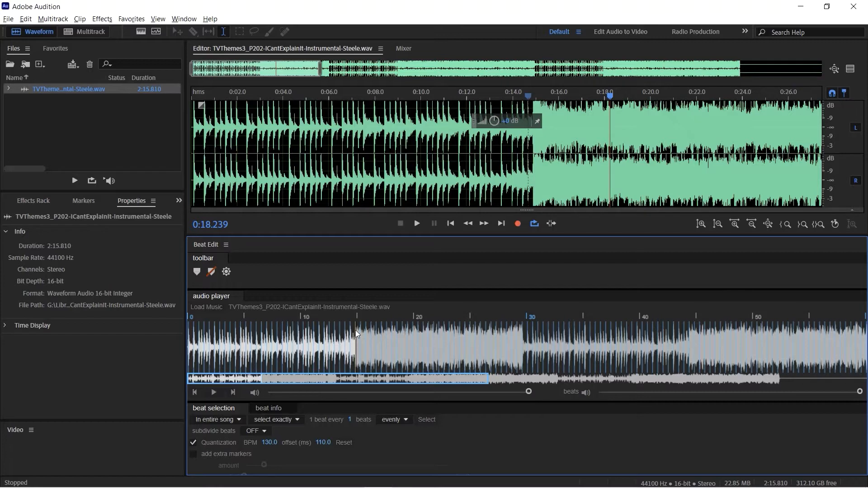
pyautogui.click(352, 420)
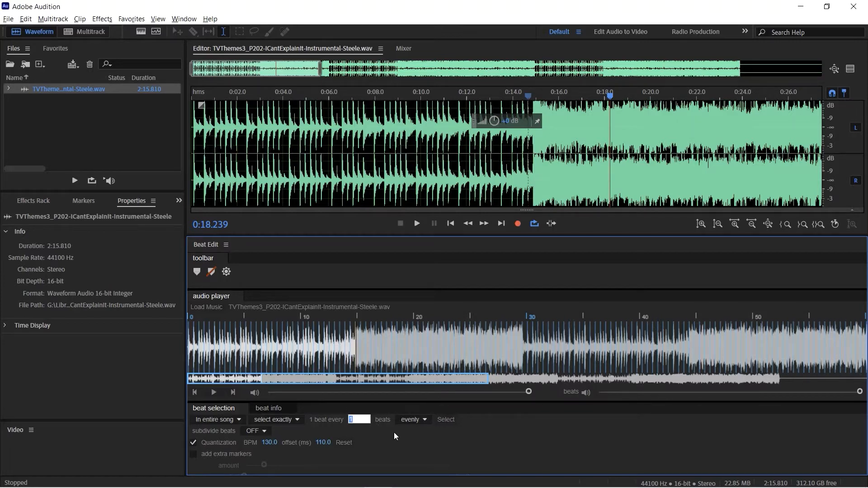
pyautogui.write('8')
pyautogui.click(480, 421)
pyautogui.click(426, 419)
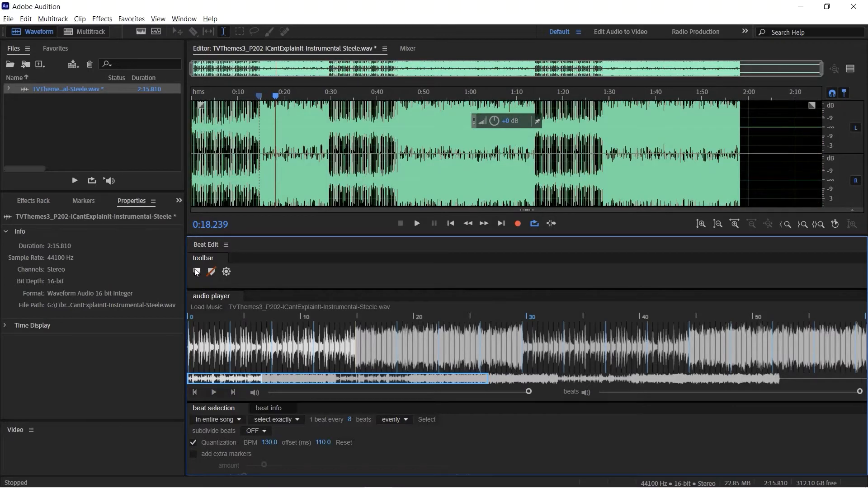
pyautogui.click(197, 272)
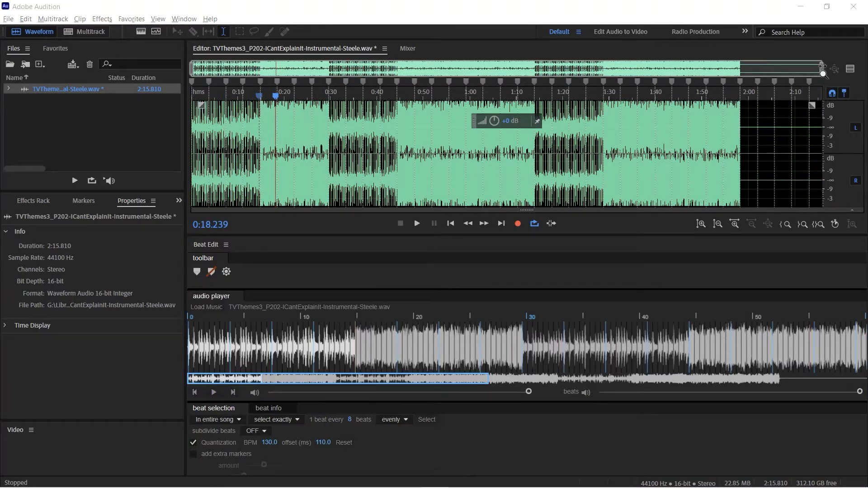
pyautogui.moveTo(823, 72); pyautogui.dragTo(337, 74)
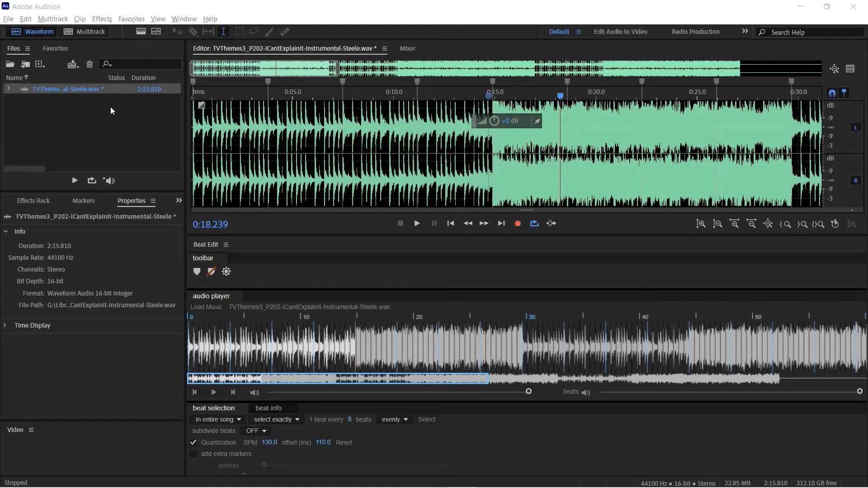
# - Create a new multitrack session with the default settings and place the song at the start of Track 1
pyautogui.click(84, 30)
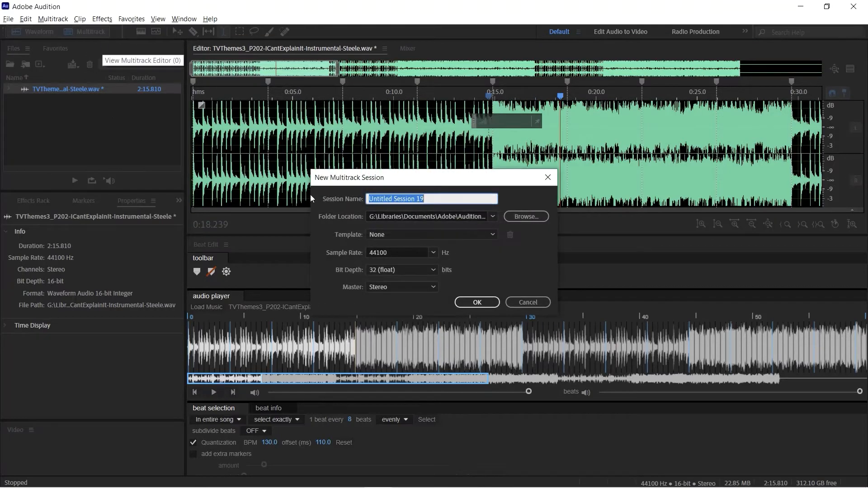
pyautogui.click(477, 302)
pyautogui.moveTo(55, 98); pyautogui.dragTo(320, 125)
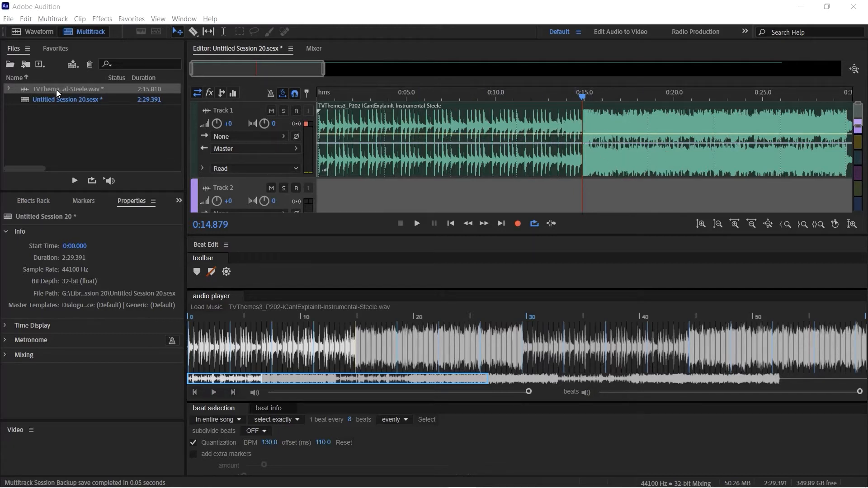
# - Add a second copy of the song at the start of Track 2 and mute that track
pyautogui.moveTo(56, 89); pyautogui.dragTo(300, 195)
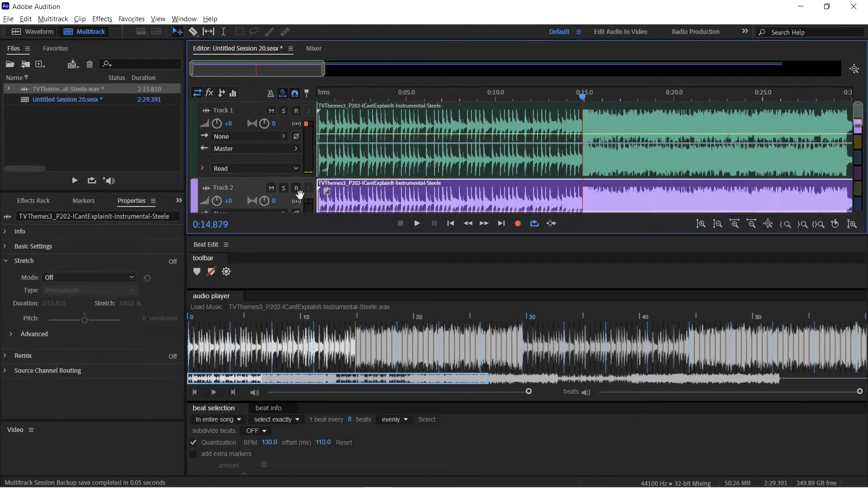
pyautogui.click(272, 188)
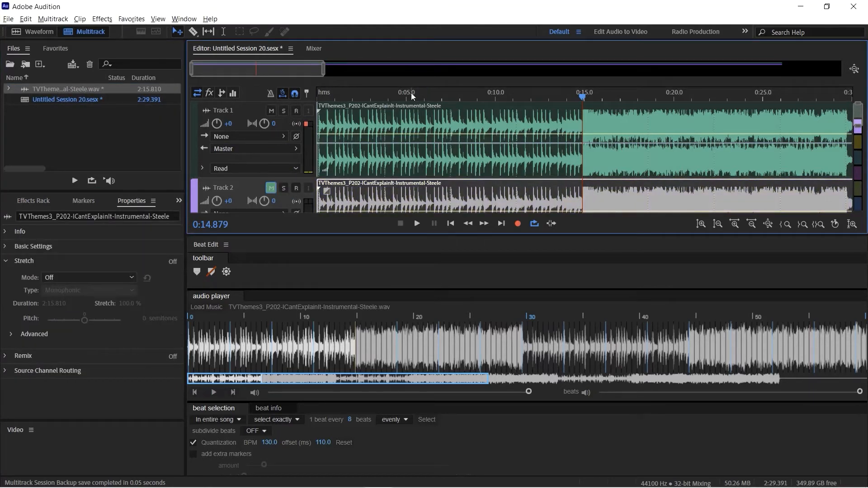
# - Cut the stretch from the 0:18.571 marker to the next beat marker out of the Track 1 clip, sliding the earlier part against the remainder
pyautogui.click(446, 97)
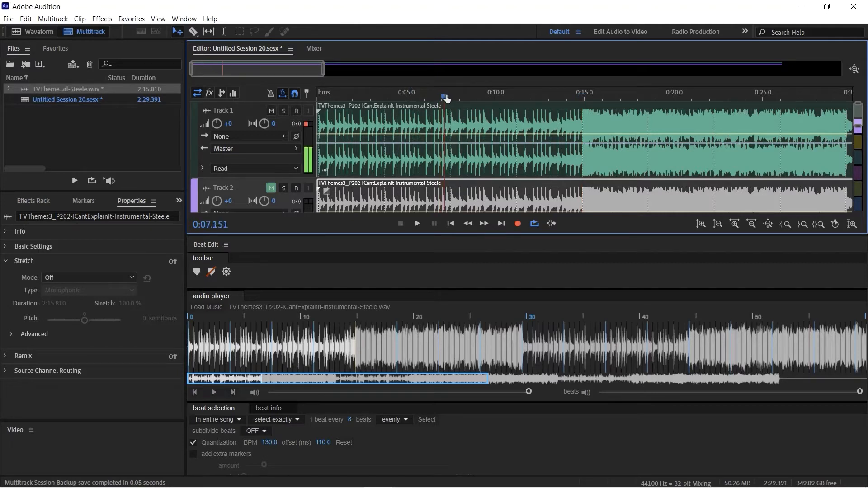
pyautogui.moveTo(448, 98); pyautogui.dragTo(516, 99)
pyautogui.click(583, 96)
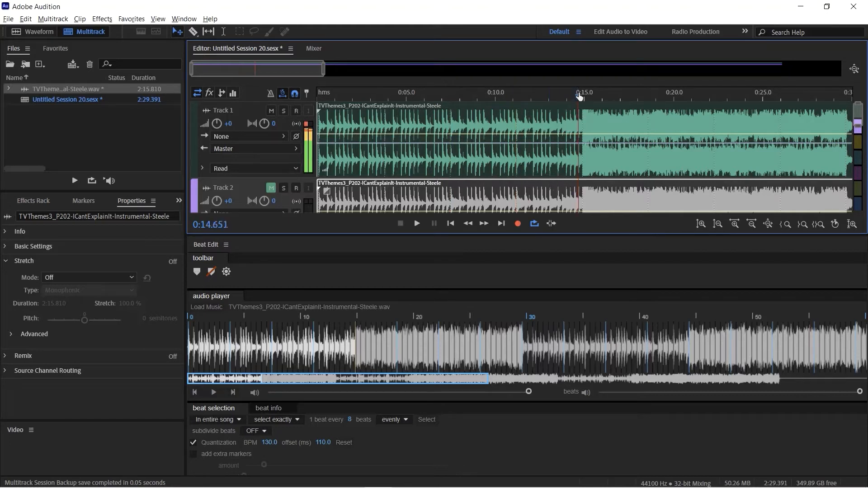
pyautogui.click(580, 98)
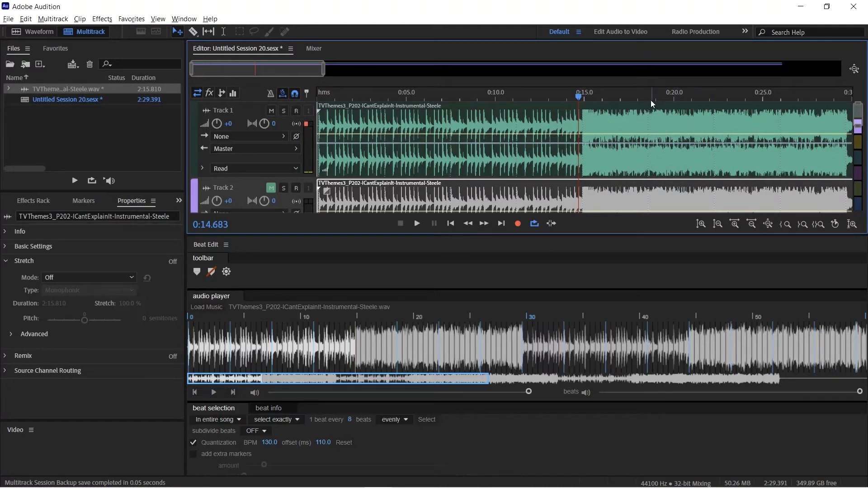
pyautogui.moveTo(642, 97); pyautogui.dragTo(649, 101)
pyautogui.click(668, 135)
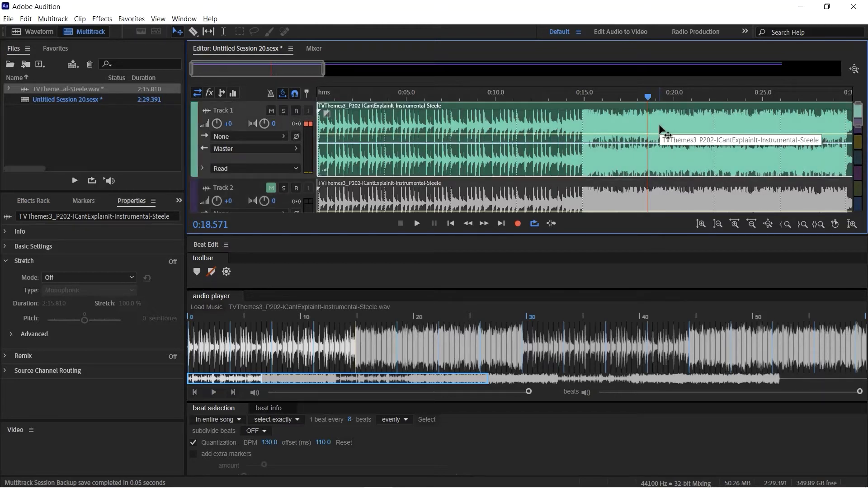
pyautogui.hotkey('ctrl', 'k')
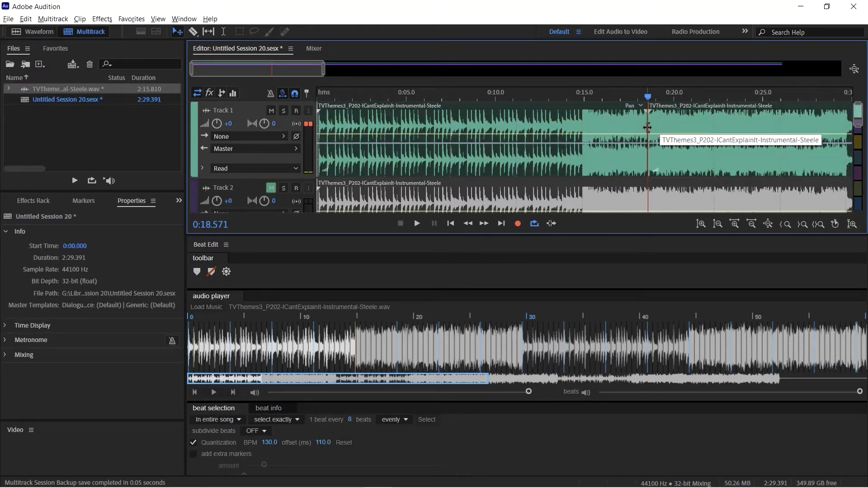
pyautogui.moveTo(648, 127); pyautogui.dragTo(711, 130)
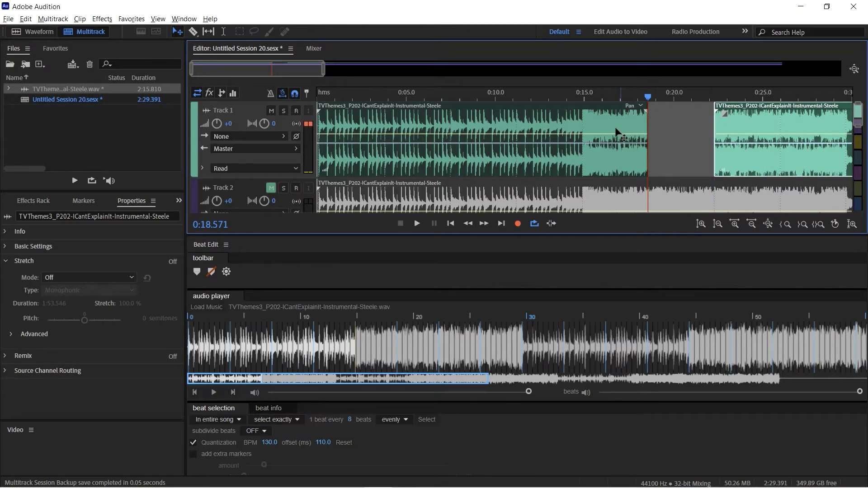
pyautogui.moveTo(617, 132); pyautogui.dragTo(681, 132)
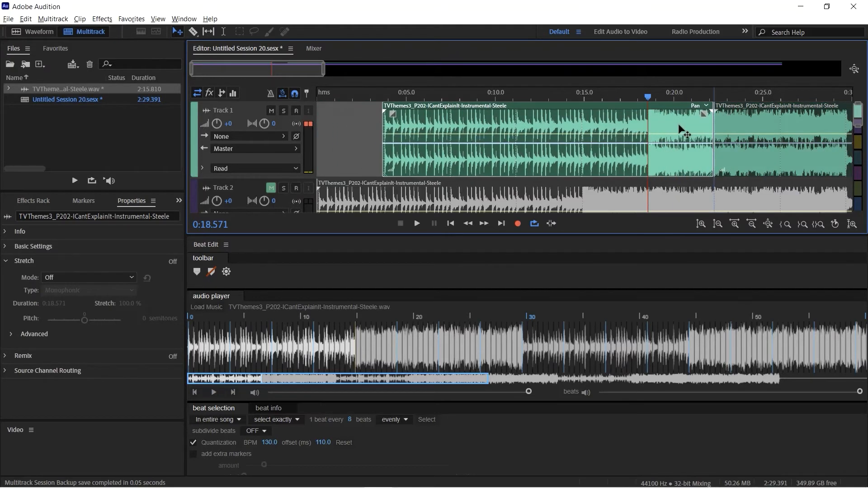
# - Play Track 1 from 0:18.006 across the new join between the two clips
pyautogui.click(638, 96)
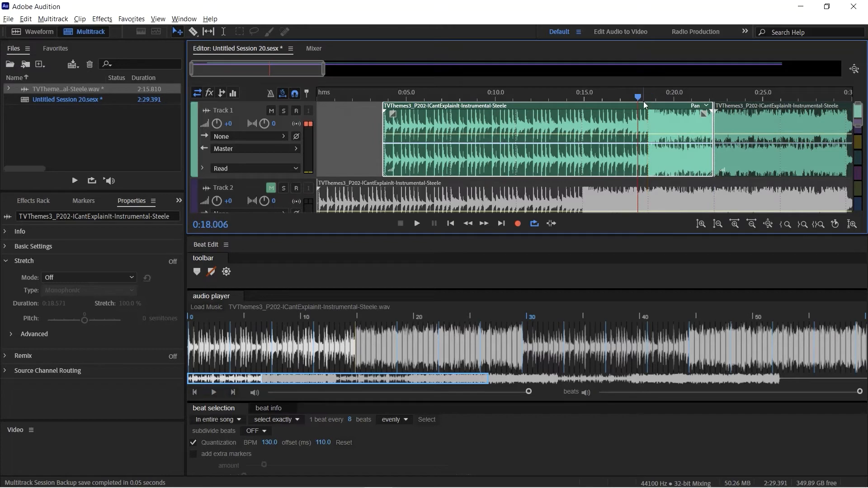
pyautogui.press('space')
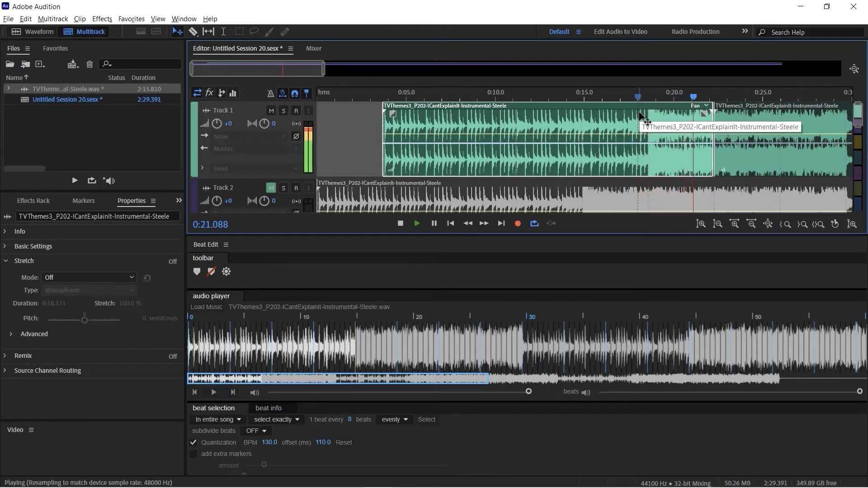
pyautogui.press('space')
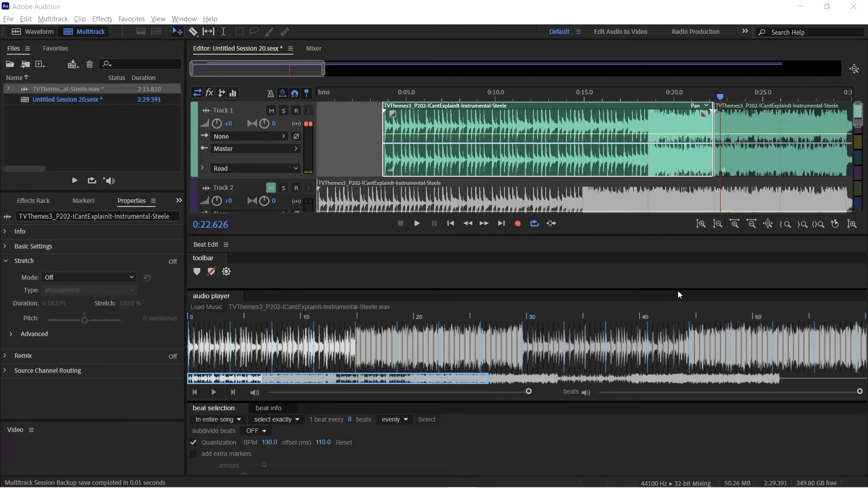
# - Cut the stretch from 0:11.186 to the next beat marker out of the first Track 1 clip, sliding the earlier part against the remainder
pyautogui.click(517, 103)
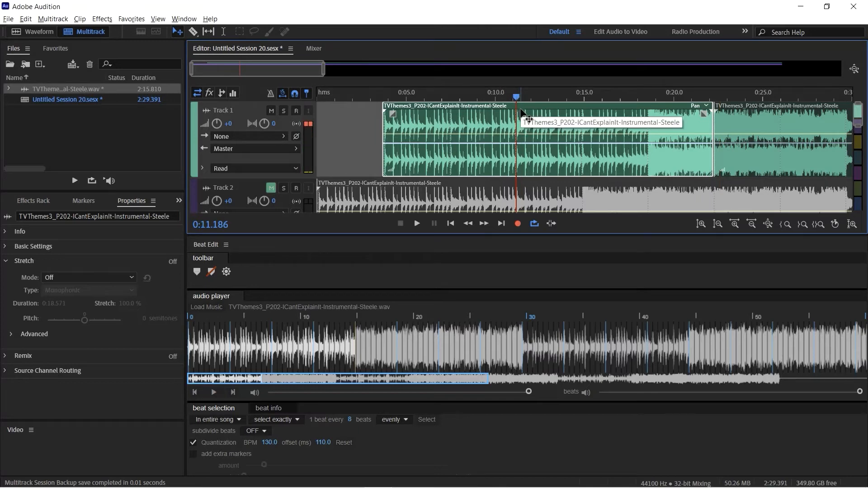
pyautogui.hotkey('ctrl', 'k')
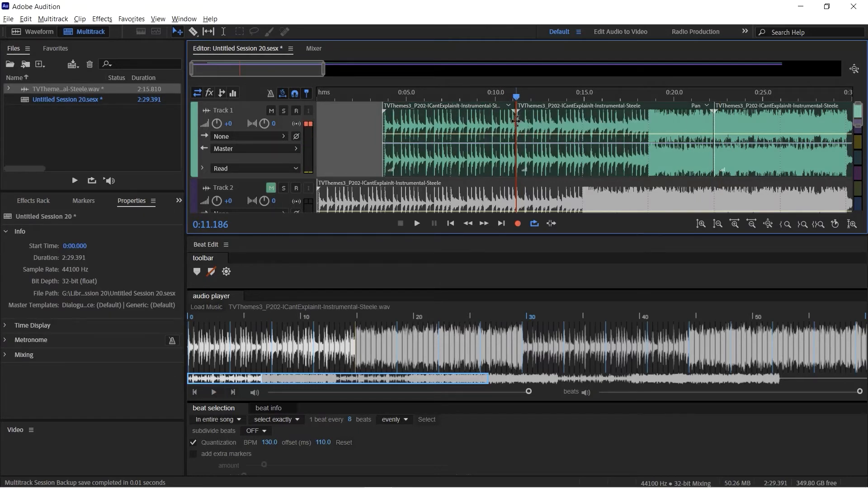
pyautogui.moveTo(516, 120); pyautogui.dragTo(580, 130)
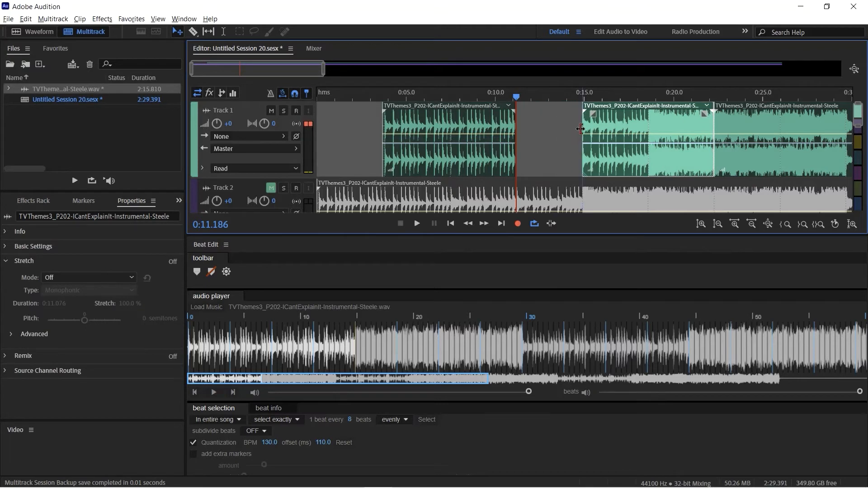
pyautogui.moveTo(496, 133); pyautogui.dragTo(567, 131)
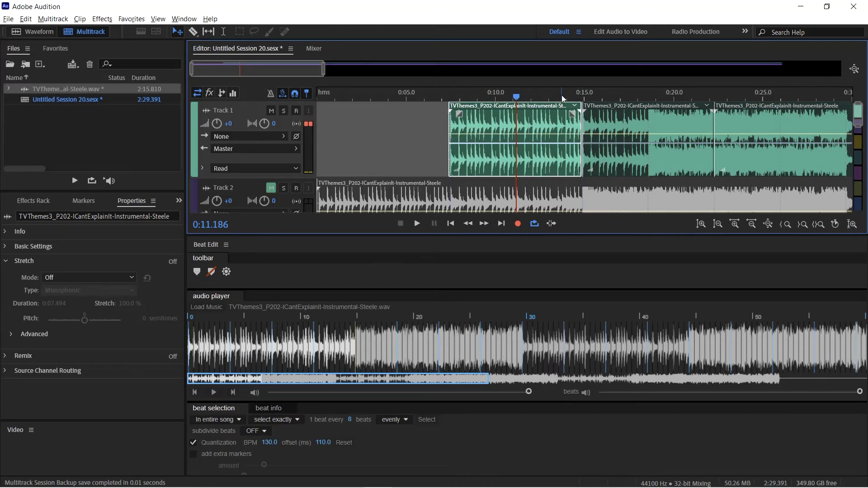
# - Play Track 1 across the join at about 0:15 in the quiet section
pyautogui.click(561, 113)
pyautogui.press('space')
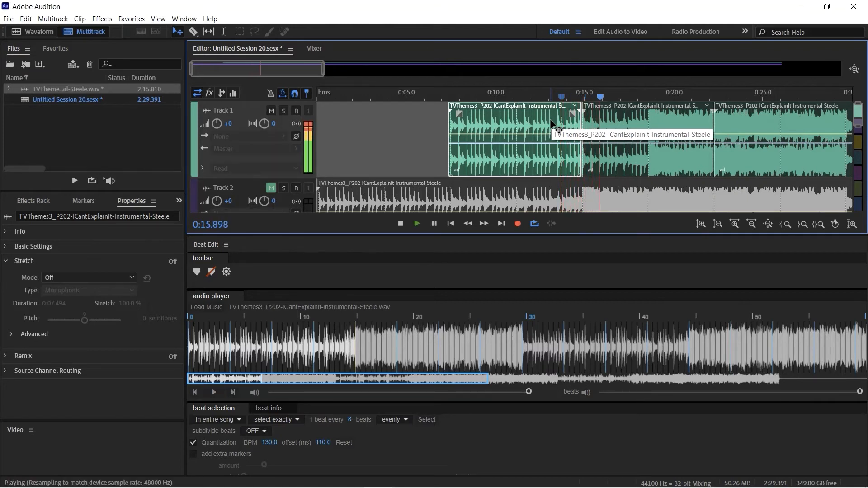
pyautogui.press('space')
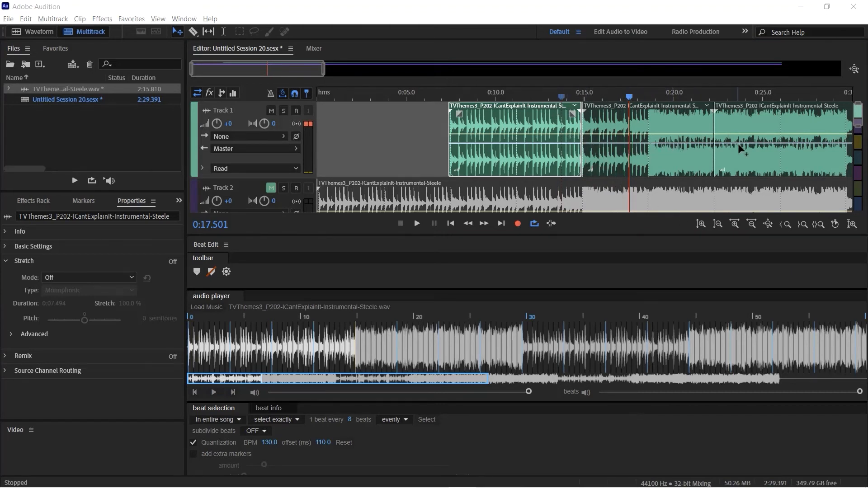
# - Split the first Track 1 clip at 0:11.186 and copy the segment after the split
pyautogui.click(517, 96)
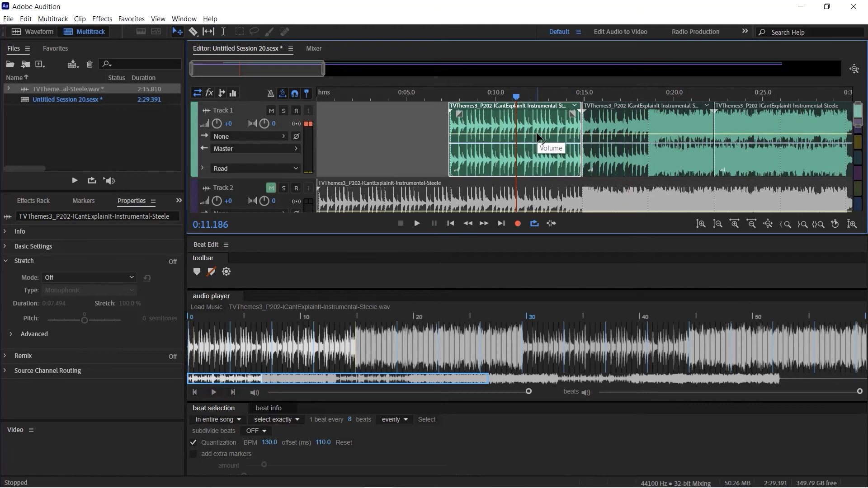
pyautogui.hotkey('ctrl', 'k')
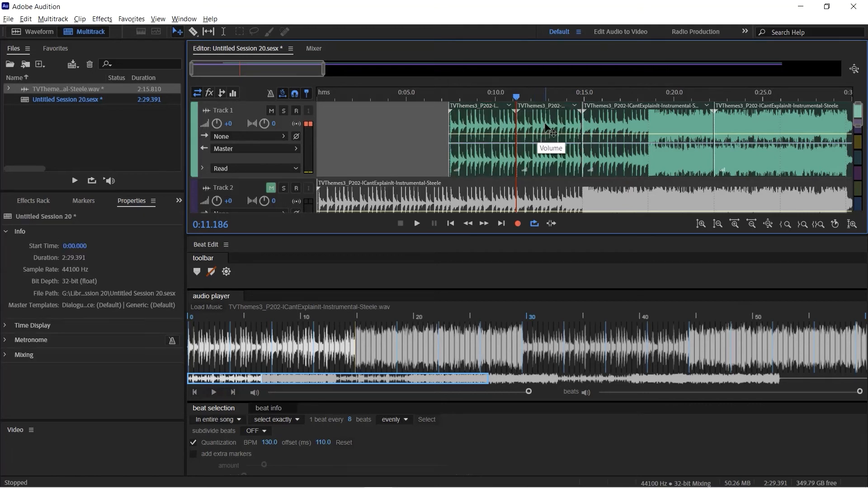
pyautogui.click(550, 133)
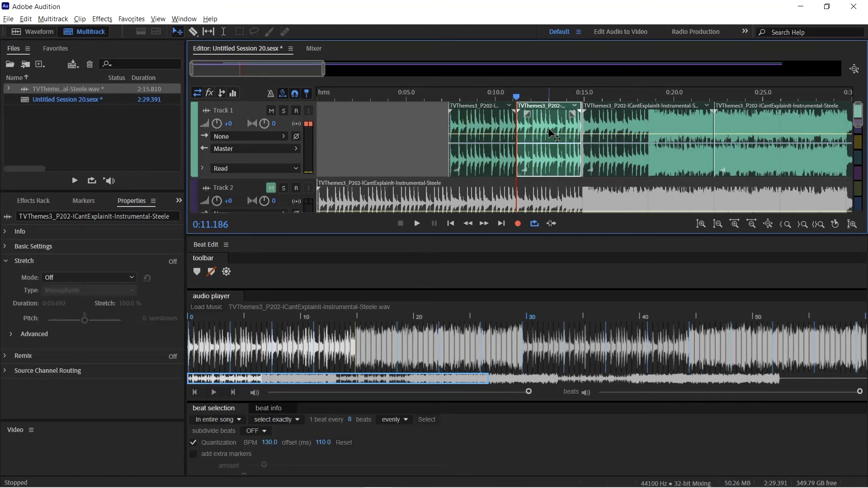
# - Move the three clips before the final one back to the session start and paste the copied segment at 0:18.571
pyautogui.moveTo(420, 123); pyautogui.dragTo(669, 155)
pyautogui.moveTo(662, 137); pyautogui.dragTo(554, 154)
pyautogui.click(630, 96)
pyautogui.moveTo(629, 96); pyautogui.dragTo(648, 96)
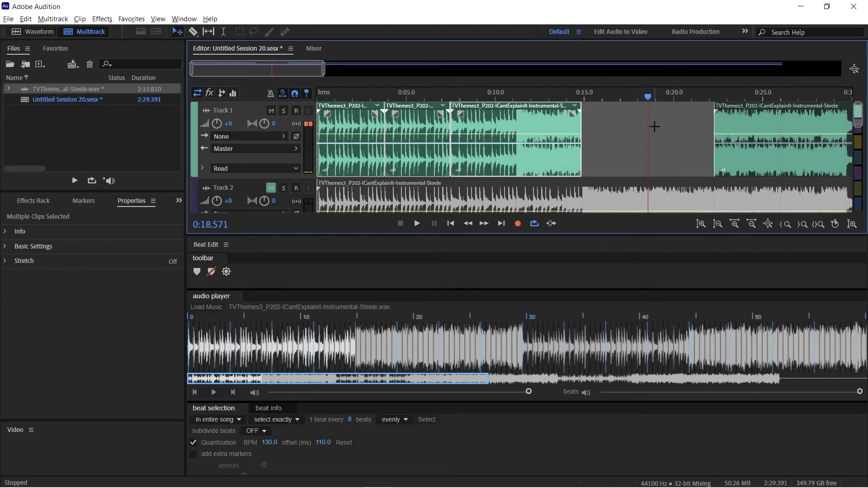
pyautogui.hotkey('ctrl', 'v')
# - Slide the three earlier clips against the pasted segment and play the transition from 0:17.911
pyautogui.moveTo(609, 120); pyautogui.dragTo(394, 190)
pyautogui.moveTo(359, 127); pyautogui.dragTo(420, 141)
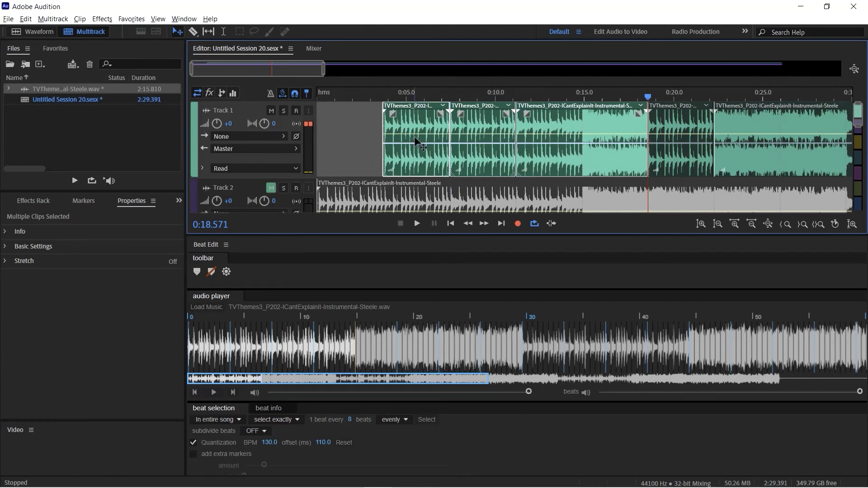
pyautogui.click(636, 94)
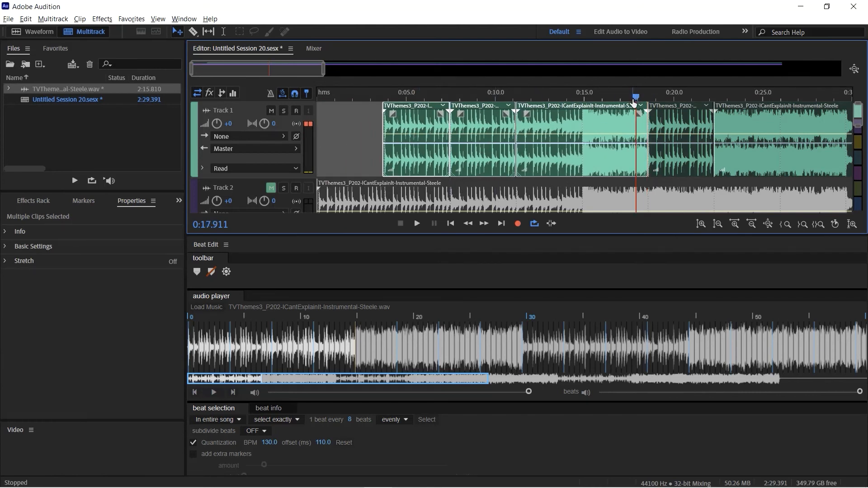
pyautogui.press('space')
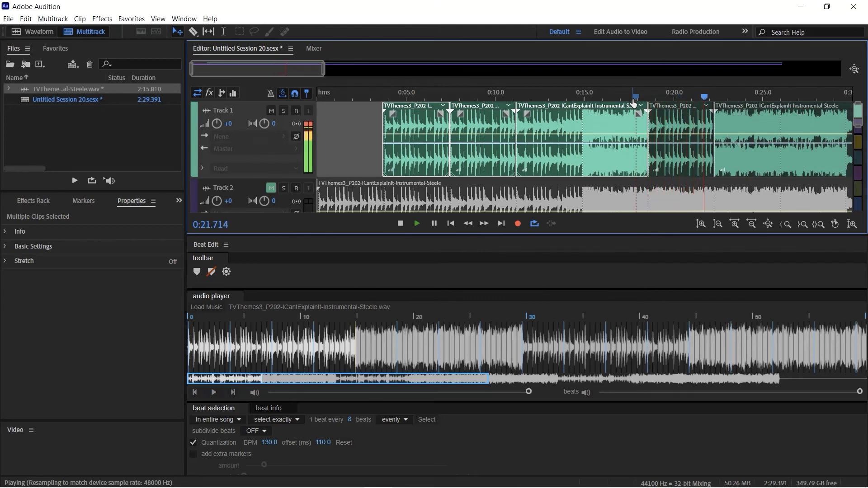
pyautogui.press('space')
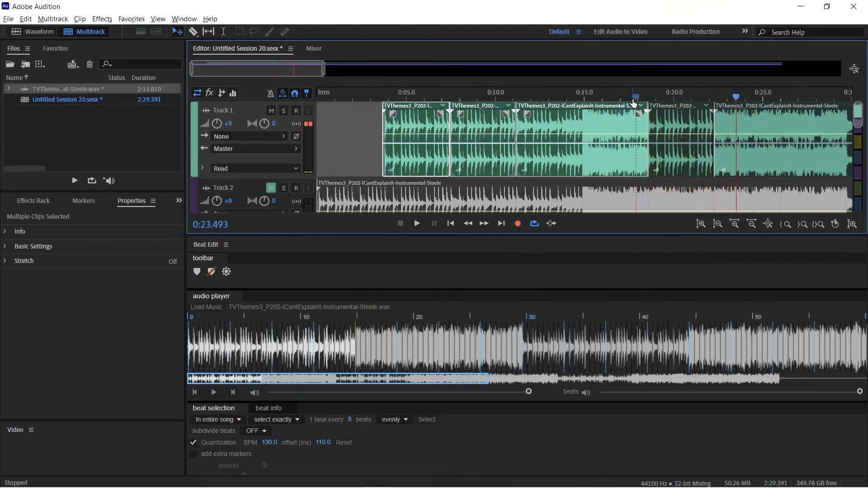